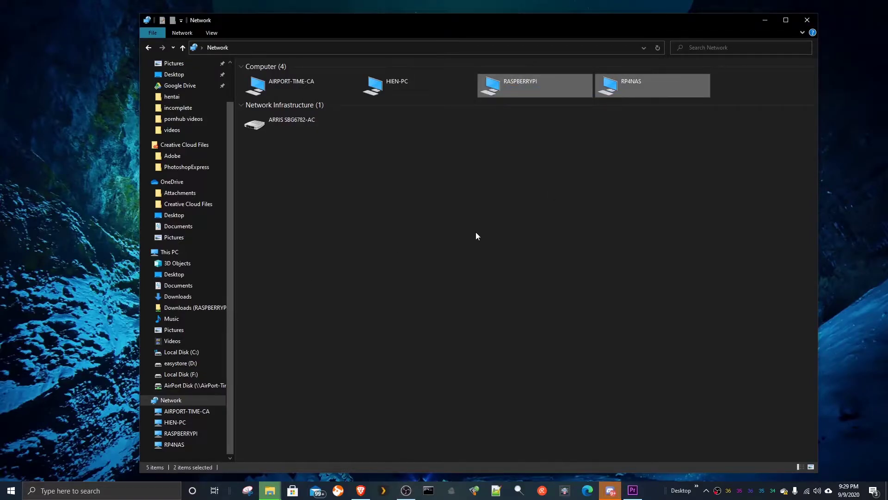
Select and then deselect the RP4NAS computer in the network view.
left_click(477, 226)
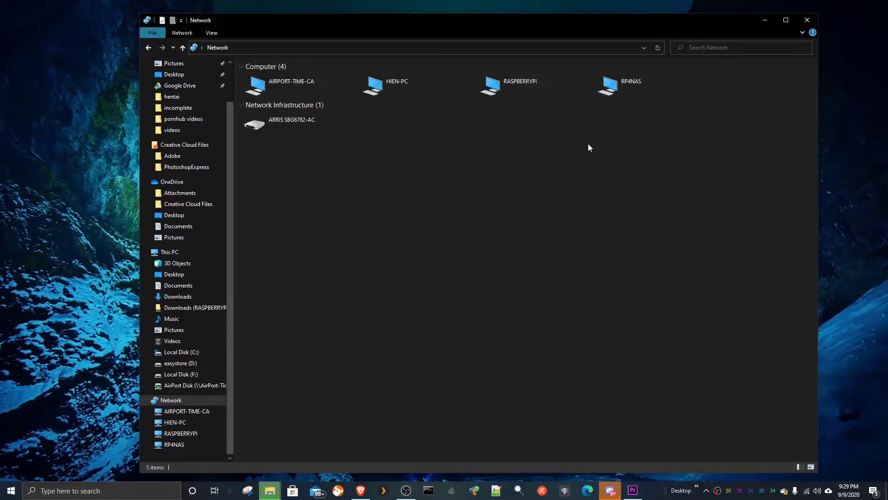
mouse_move(625, 119)
left_mouse_down()
mouse_move(640, 90)
mouse_move(663, 83)
mouse_move(652, 89)
left_mouse_up()
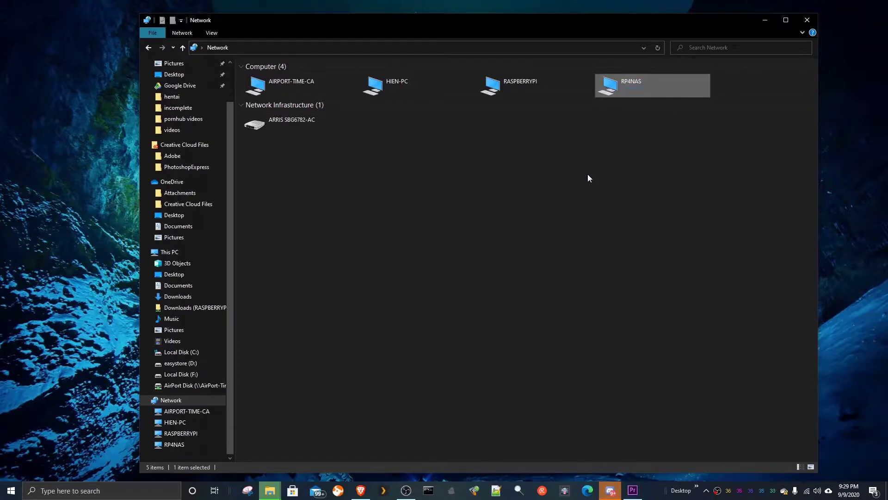
left_click(617, 154)
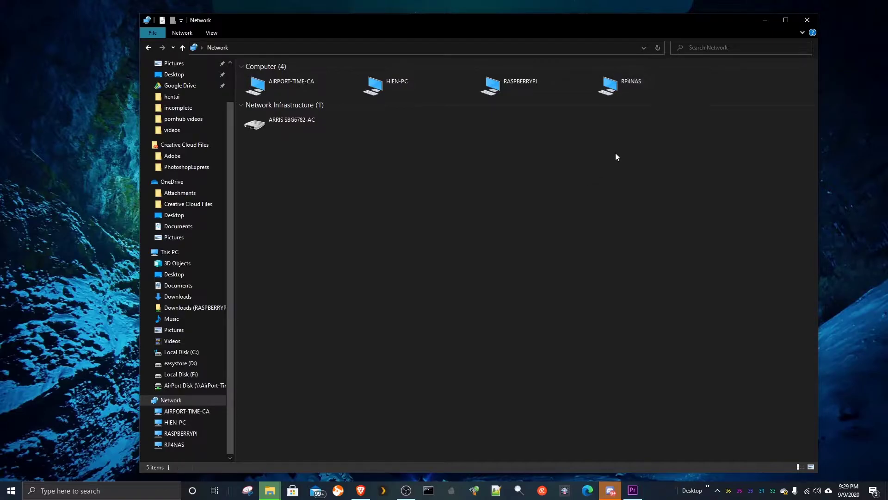
Log into rp4nas with ssh pi@rp4nas, accept its host key, then close that session.
left_click(638, 87)
key("super+9")
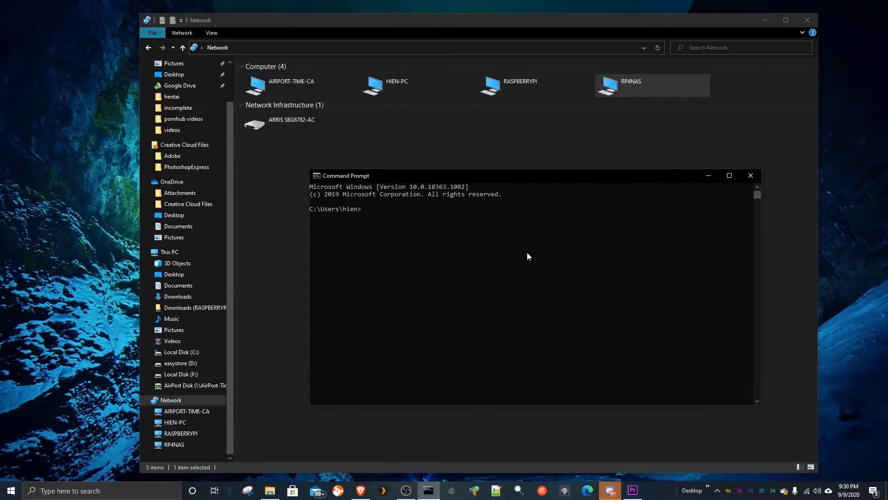
type("ssh pi@rp")
key("BackSpace")
key("BackSpace")
key("BackSpace")
type("rp4nas")
key("Return")
type("es")
key("Return")
key("Return")
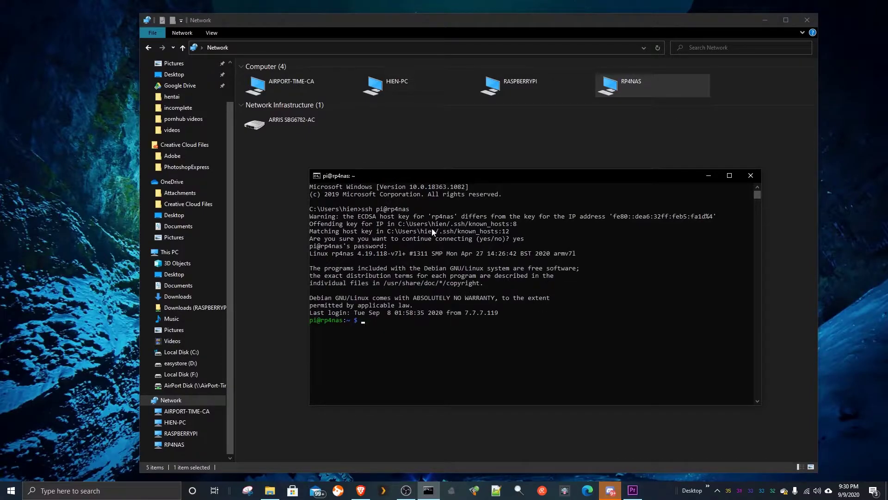
left_click(750, 175)
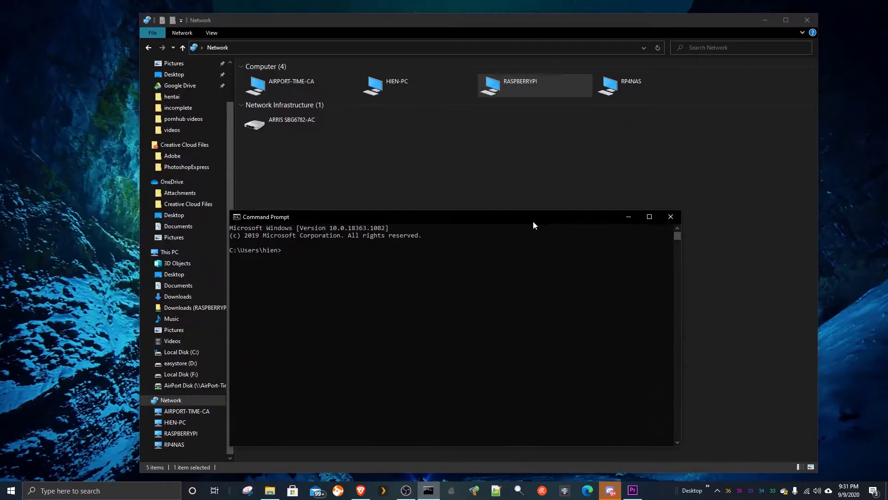
Log in with ssh pi@raspberrypi and a password, then open /etc/hosts in nano.
left_click_drag(534, 221, 556, 208)
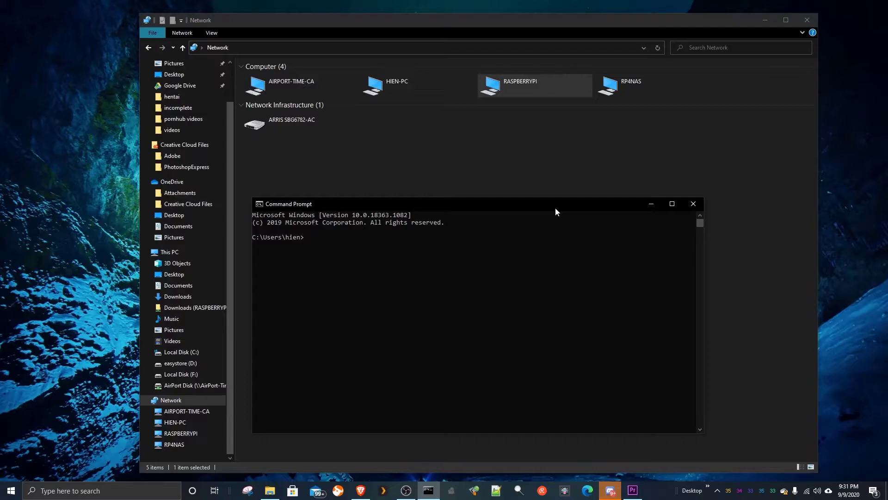
type("ssh pi@raspberrypi")
key("Return")
key("Return")
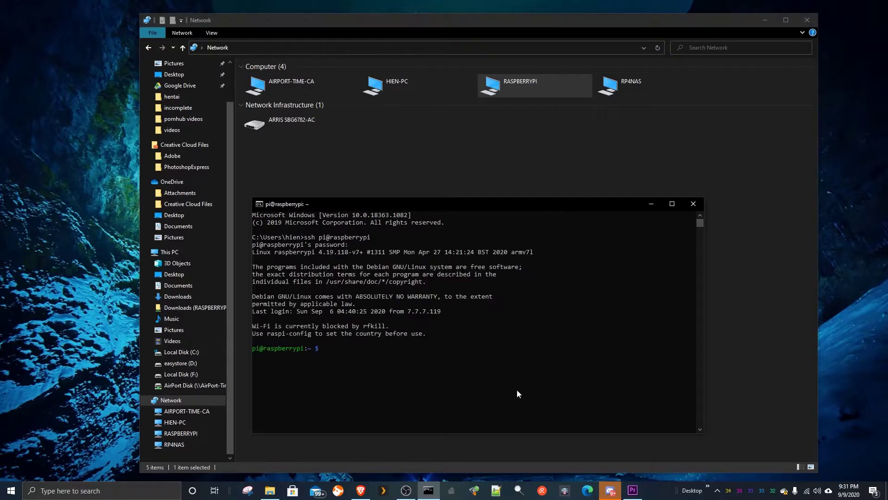
type("sudo nano /etc/hosts")
key("Return")
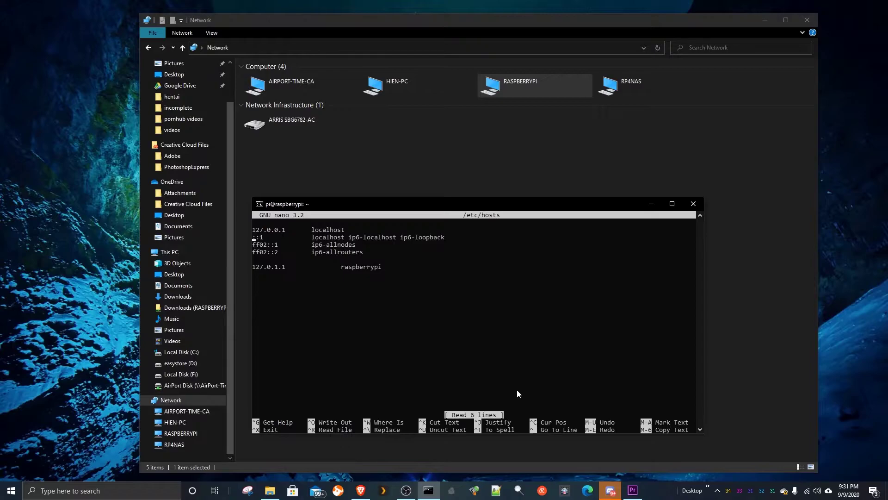
Replace raspberrypi with rp3modelb on the 127.0.1.1 line and save /etc/hosts.
key("End")
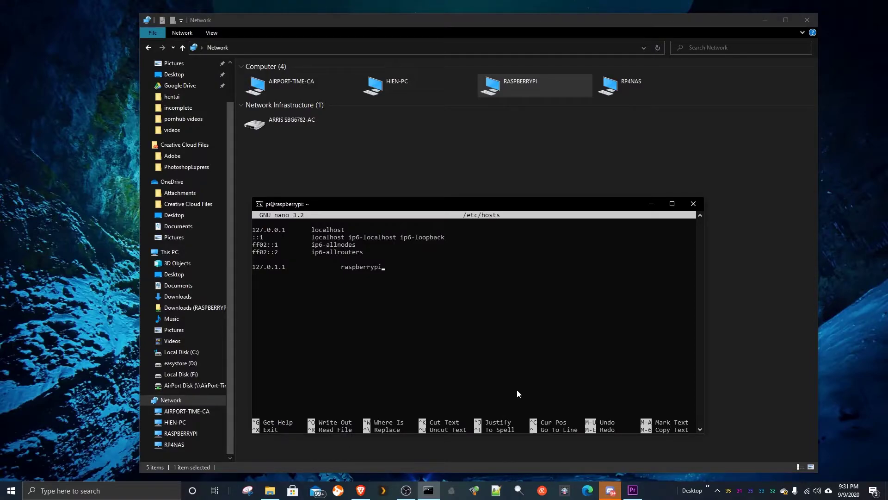
key("BackSpace")
key("BackSpace")
key("BackSpace")
key("BackSpace")
key("BackSpace")
key("BackSpace")
key("BackSpace")
type("p3model2")
key("ctrl+x")
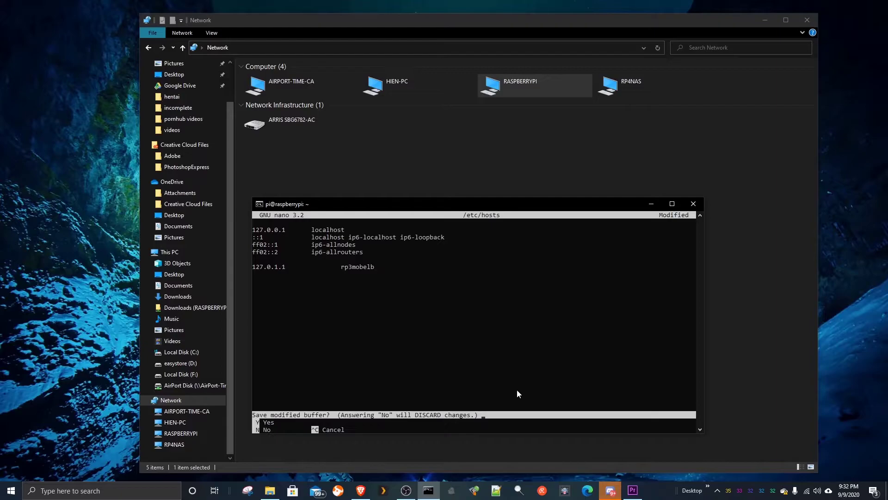
key("y")
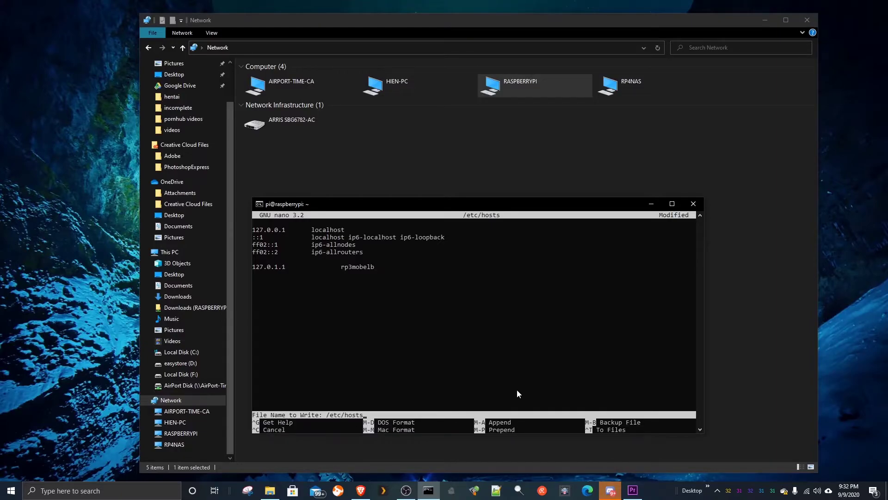
key("Return")
type("sudo nano /etc/hostname")
Change /etc/hostname from raspberrypi to rp3modelb, save it, and run sudo reboot.
key("Return")
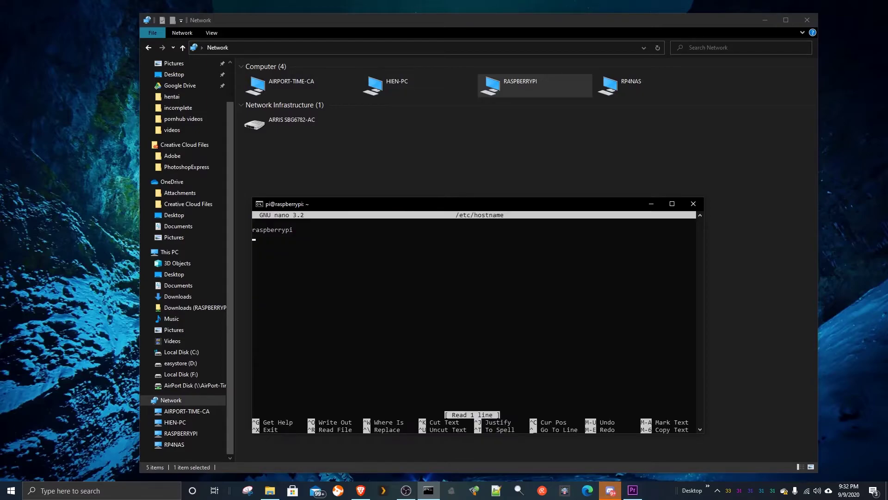
key("Delete")
key("Delete")
key("Delete")
key("Delete")
type("rp3")
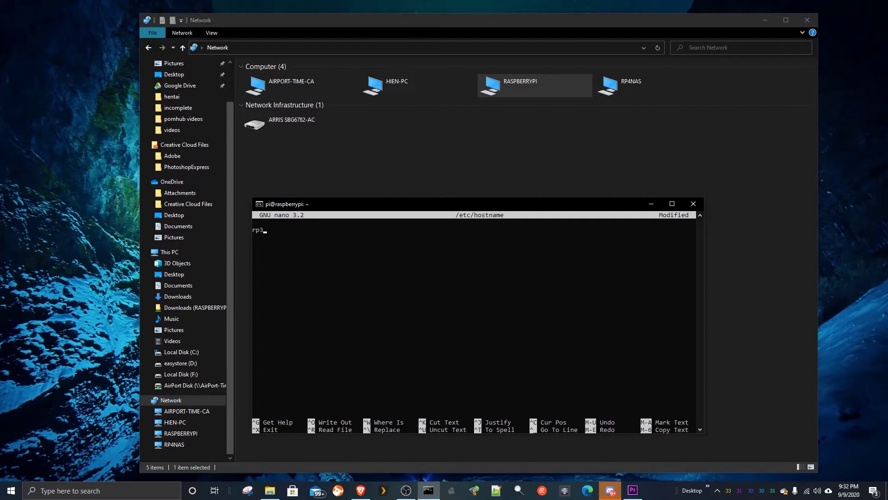
type("modelb")
key("ctrl+x")
key("y")
key("Return")
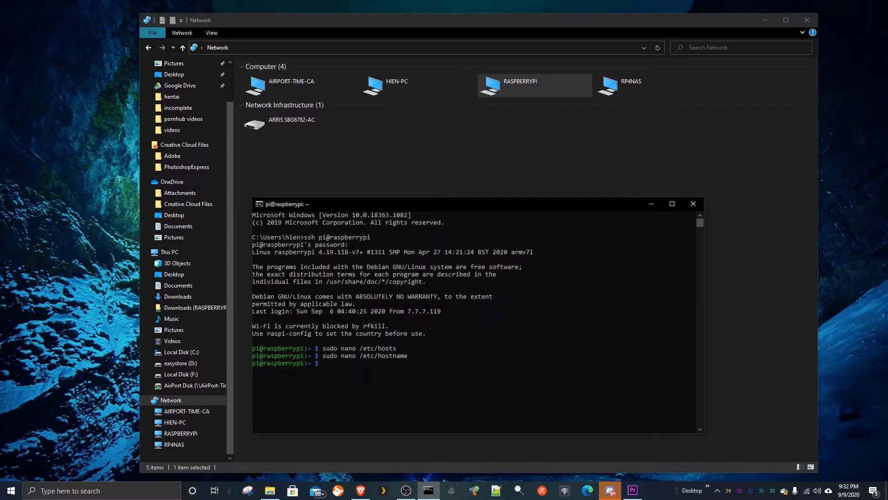
type("sudo reboot")
key("Return")
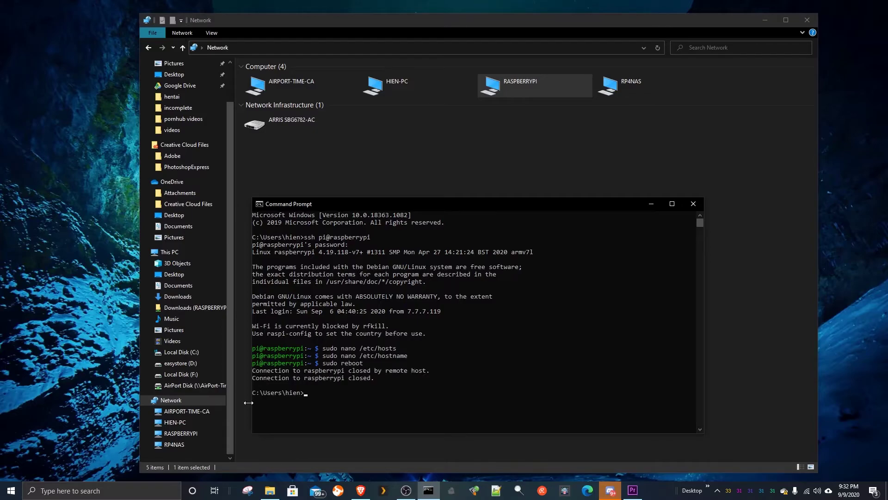
Refresh the Network listing in File Explorer so RP3MODELB appears.
left_click_drag(474, 206, 254, 217)
right_click(433, 161)
left_click(455, 203)
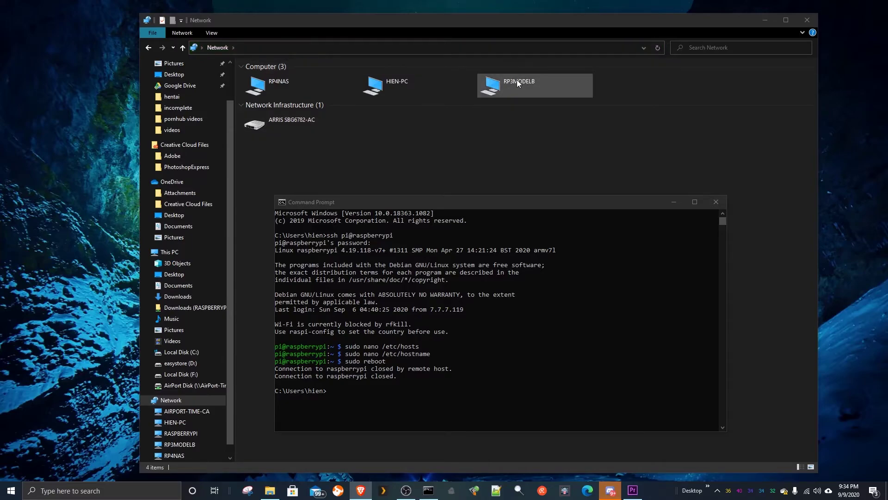
Log in with ssh pi@rp3modelb, accepting the new host key and entering the password.
left_click(496, 366)
type("ssh pi")
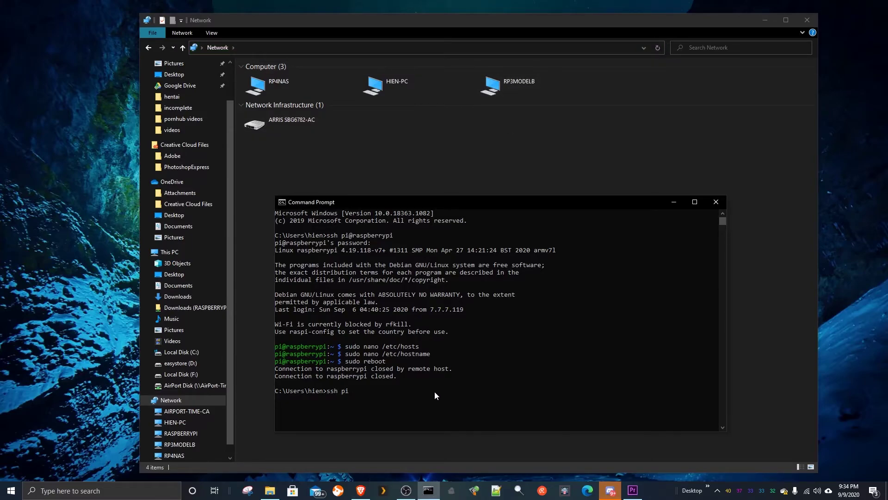
type("@rp3modelb")
key("Return")
type("yes")
key("Return")
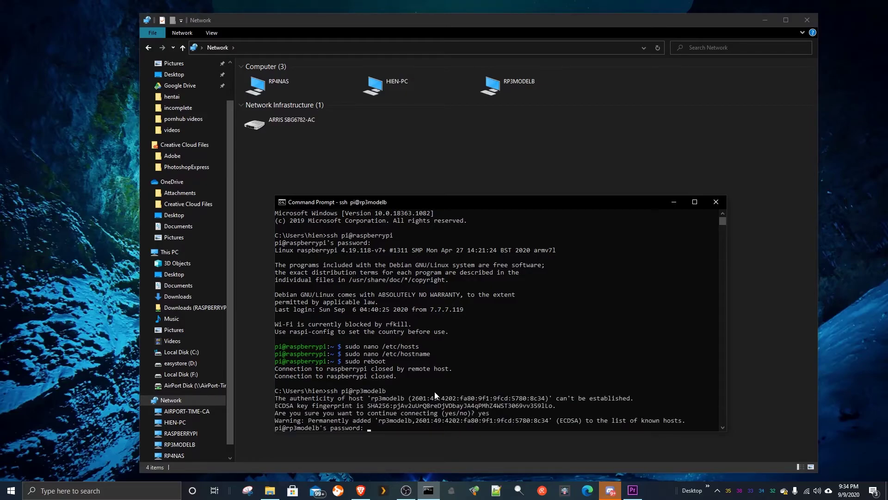
key("Return")
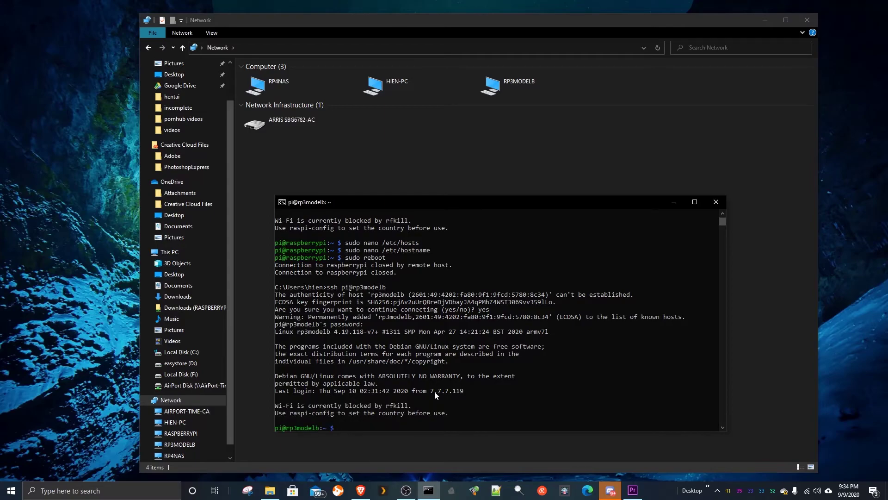
Open RP3MODELB's shared folders in Explorer, then launch Brave and reposition its window.
double_click(503, 81)
left_click(361, 490)
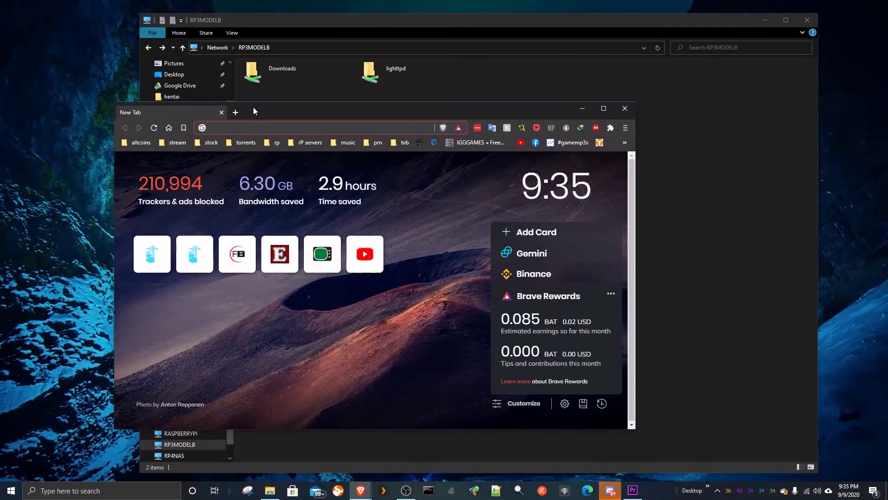
left_click_drag(196, 111, 278, 130)
type("rp3modelb/")
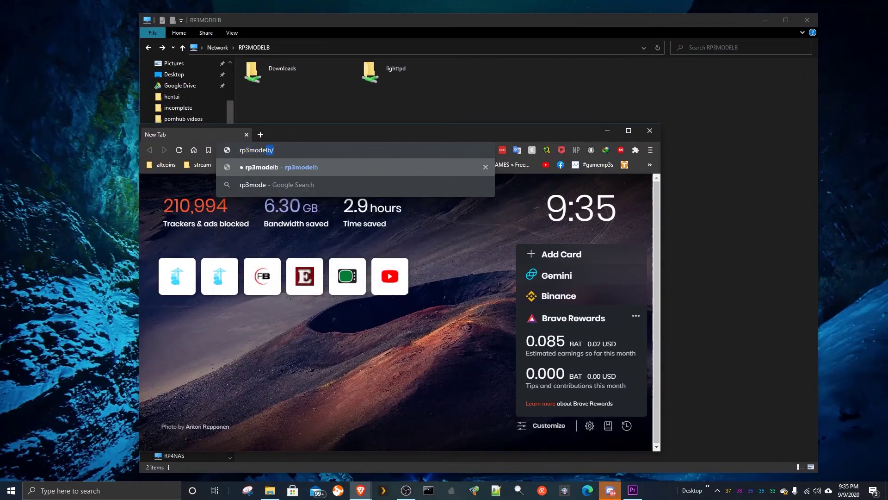